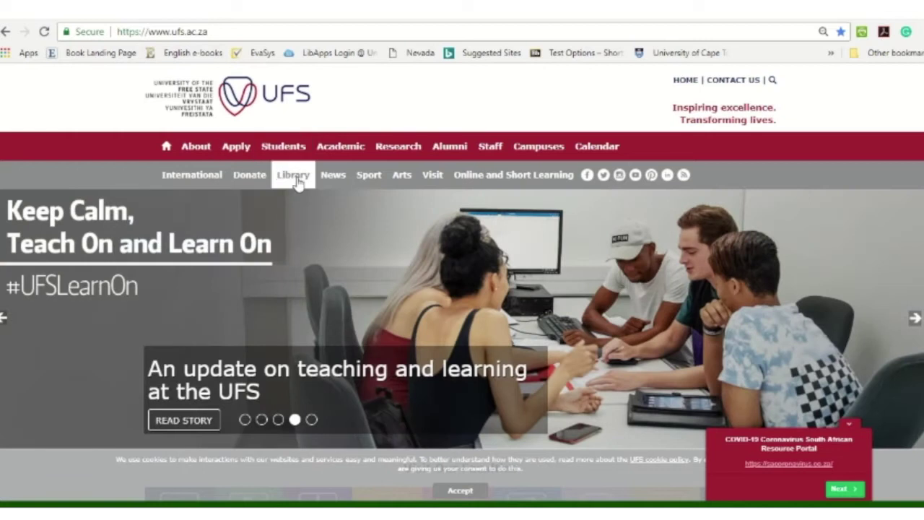
Go to the Library section and open the Electronic Resources guide from the Resources list.
{"action": "left_click", "coordinate": [296, 179]}
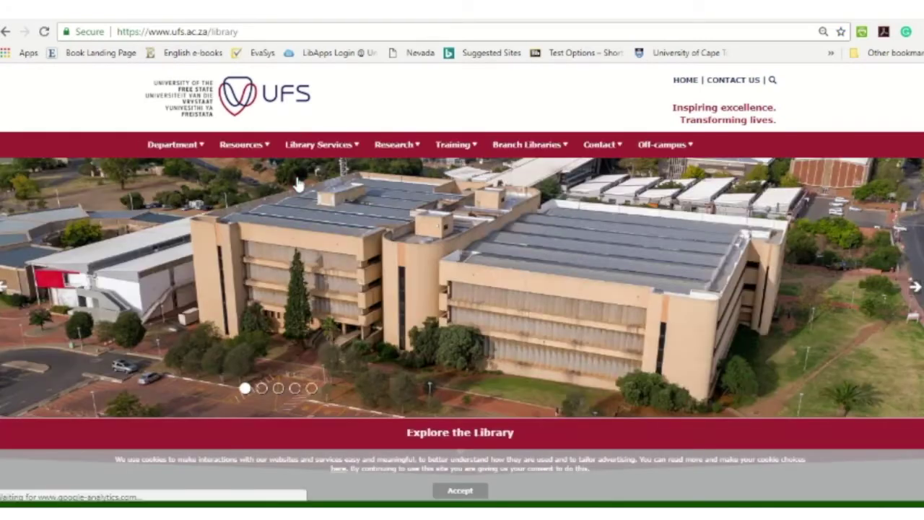
{"action": "left_click", "coordinate": [234, 148]}
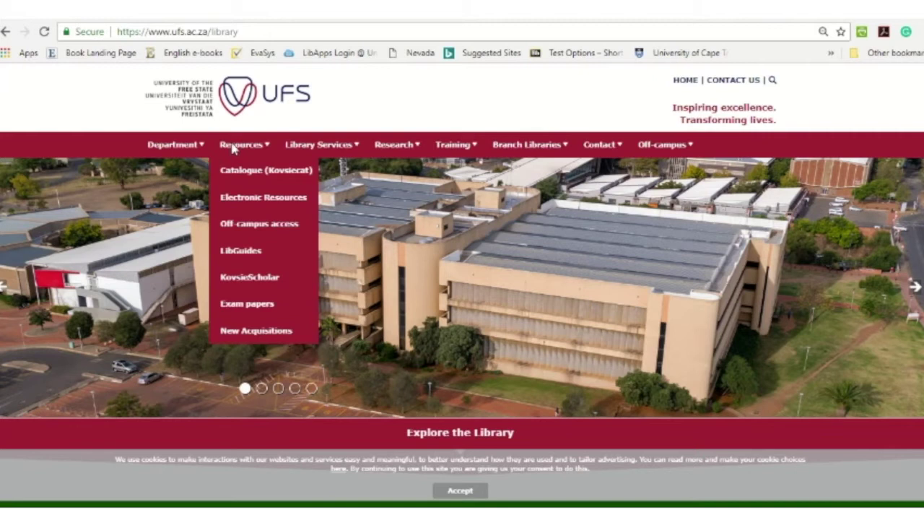
{"action": "left_click", "coordinate": [238, 199]}
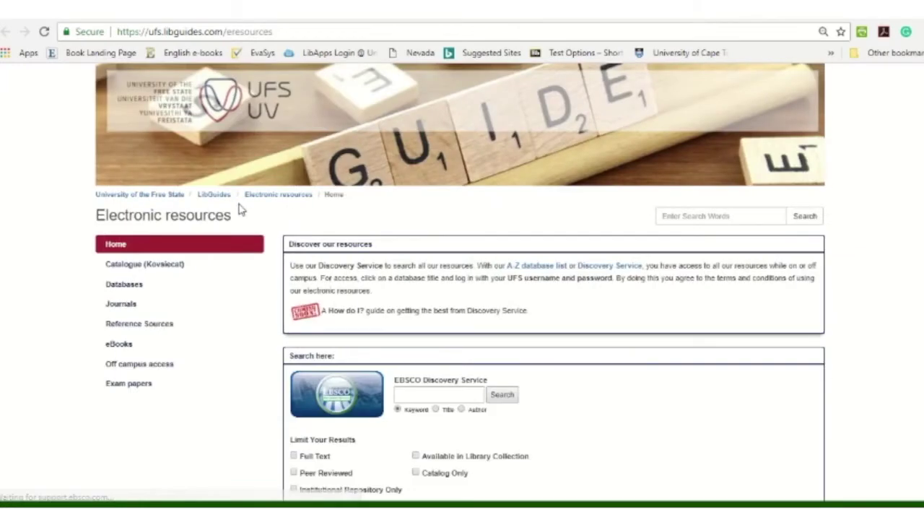
Open the A-Z Databases list and choose Academic Search Ultimate.
{"action": "left_click", "coordinate": [530, 270]}
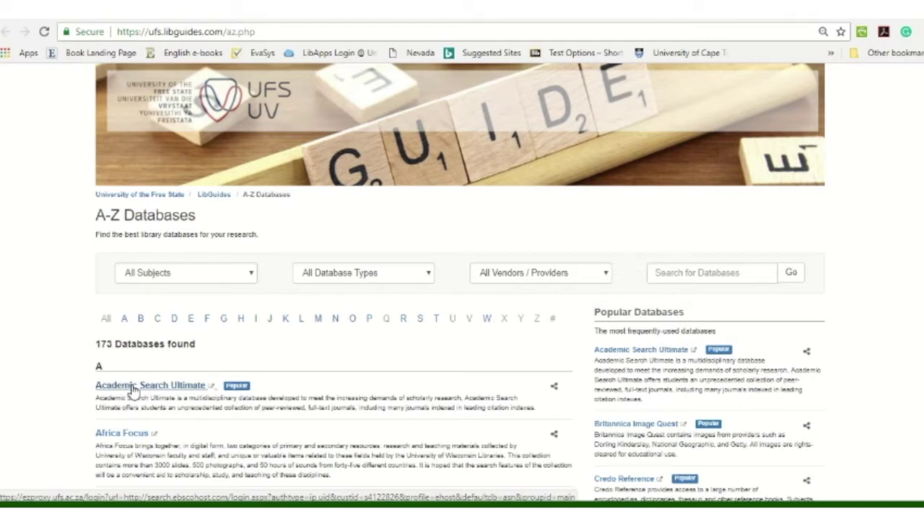
{"action": "left_click", "coordinate": [133, 390]}
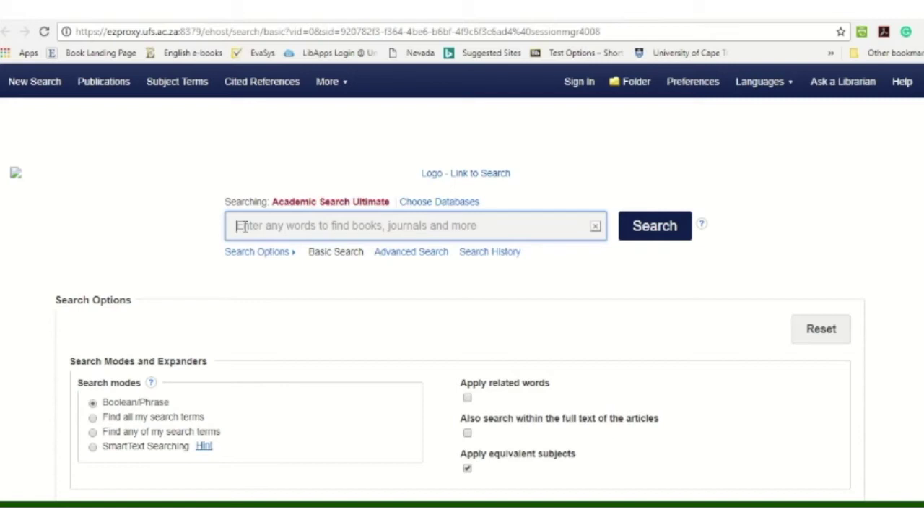
Search Academic Search Ultimate for 'isolation and online learning', giving 133 results.
{"action": "type", "text": "i"}
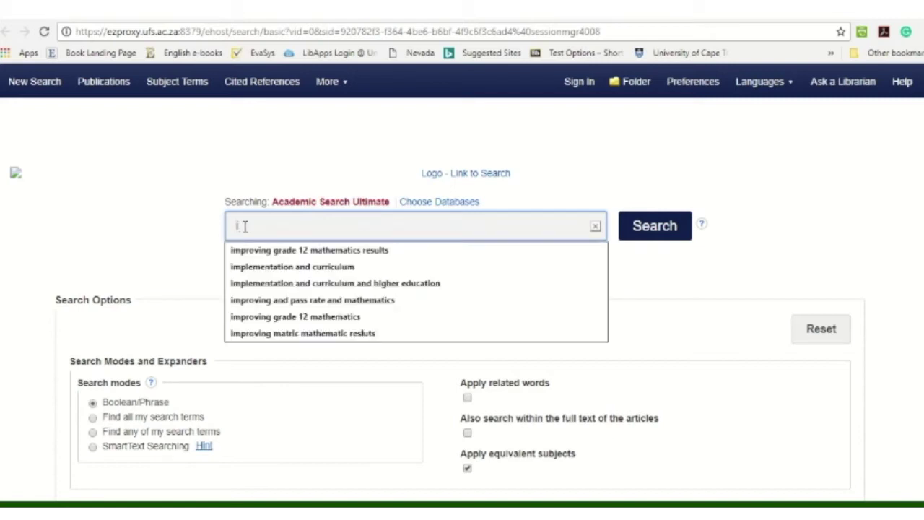
{"action": "type", "text": "solation "}
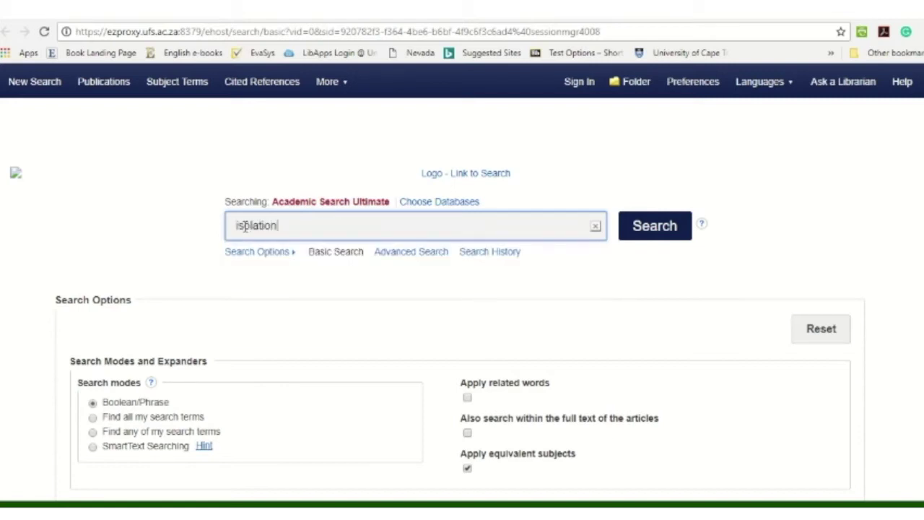
{"action": "type", "text": "and online learning"}
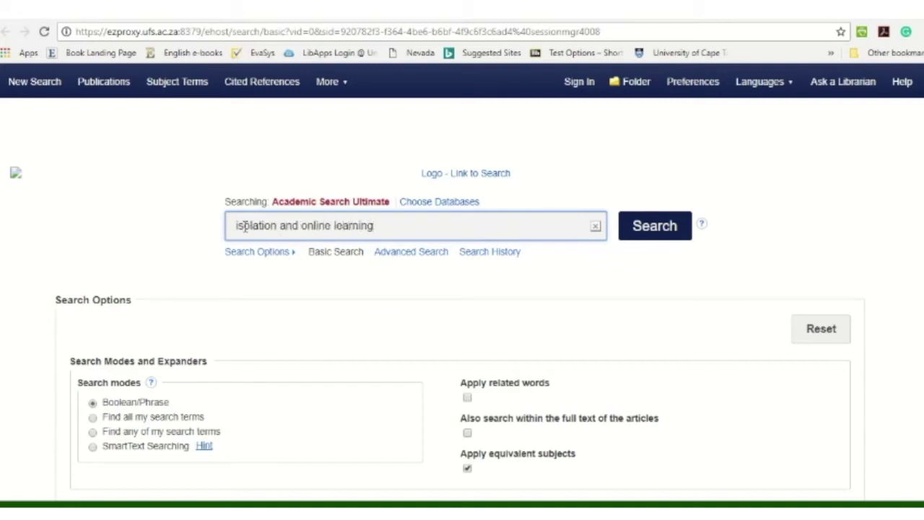
{"action": "double_click", "coordinate": [280, 226]}
{"action": "left_click", "coordinate": [663, 227]}
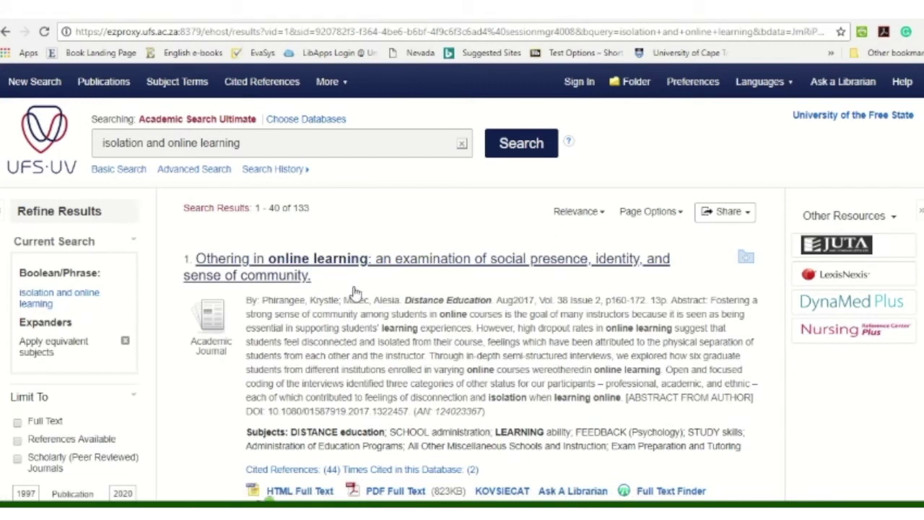
Limit results to Full Text and publication dates 2010–2020, leaving 68 results.
{"action": "scroll", "coordinate": [354, 289], "scroll_direction": "down", "scroll_amount": 1}
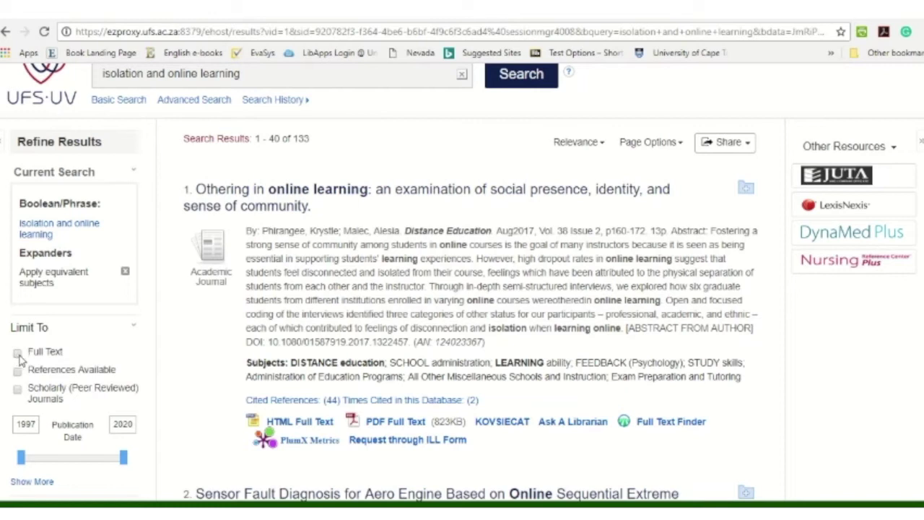
{"action": "left_click", "coordinate": [17, 354]}
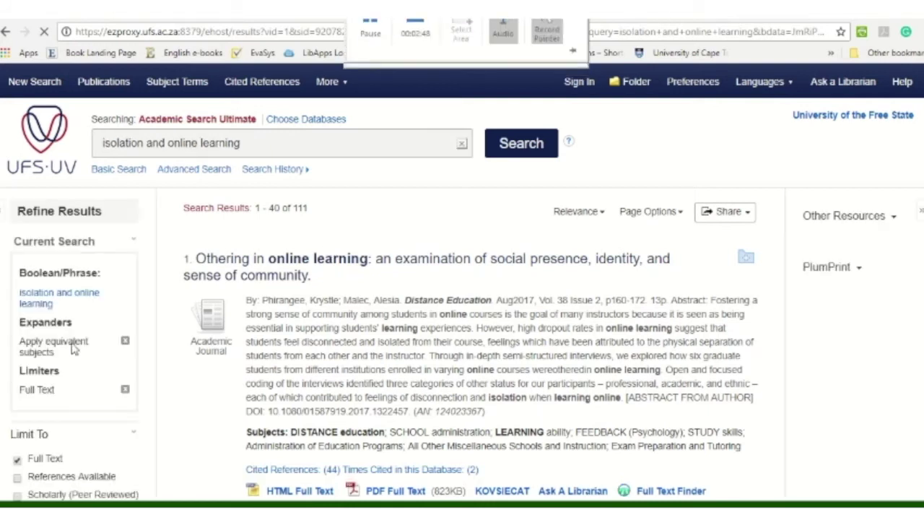
{"action": "scroll", "coordinate": [56, 365], "scroll_direction": "down", "scroll_amount": 2}
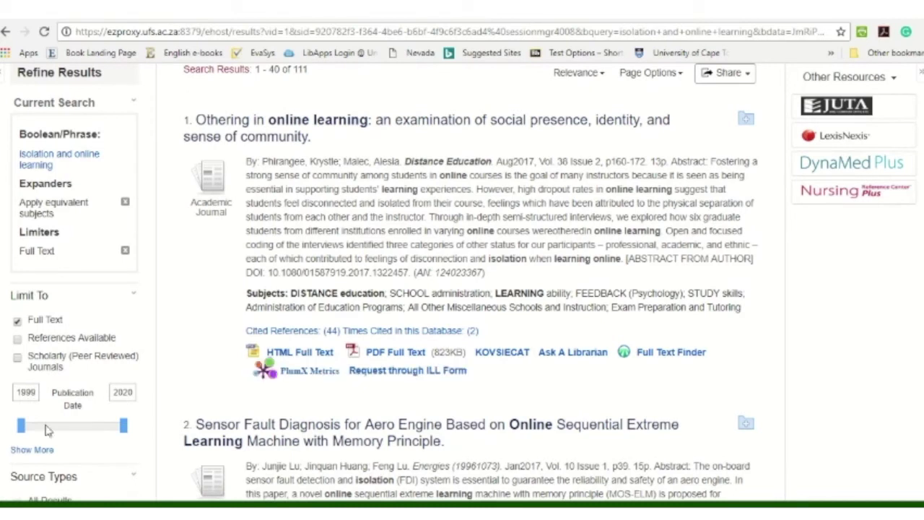
{"action": "left_click_drag", "start_coordinate": [21, 426], "coordinate": [79, 428]}
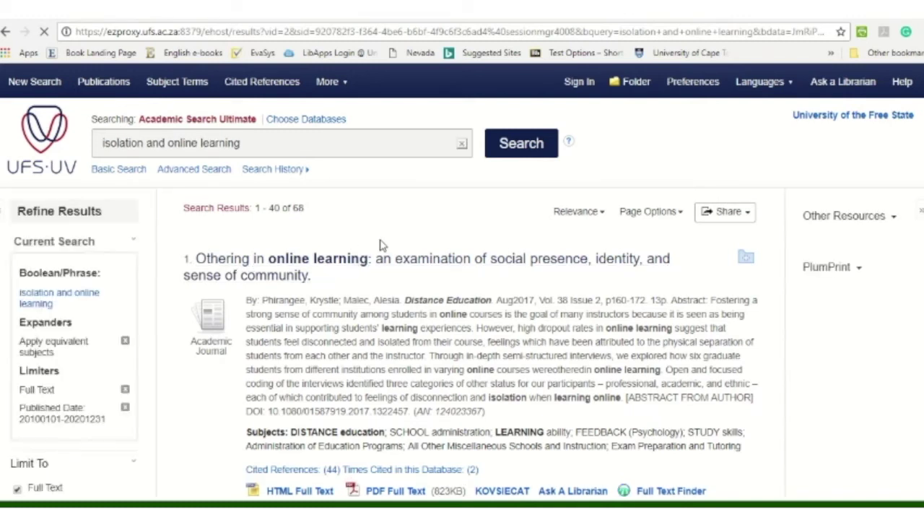
{"action": "scroll", "coordinate": [449, 326], "scroll_direction": "down", "scroll_amount": 1}
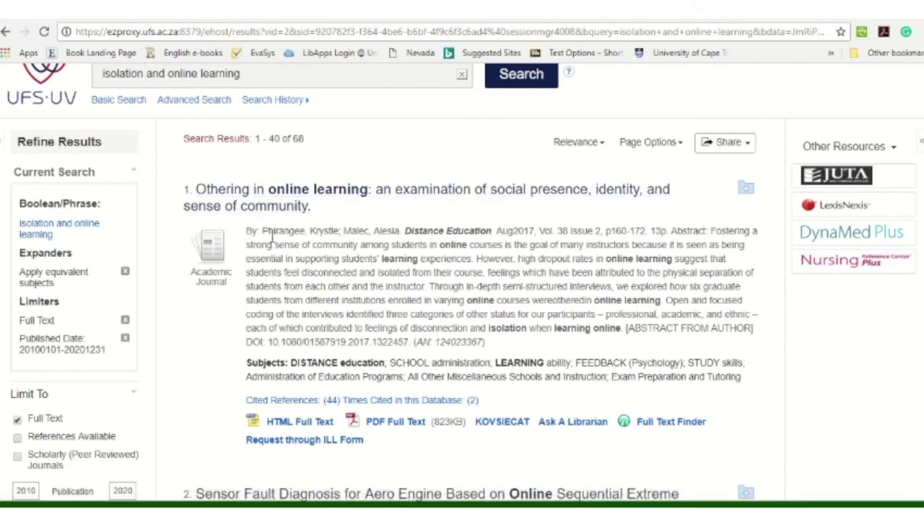
{"action": "left_click_drag", "start_coordinate": [403, 226], "coordinate": [654, 232]}
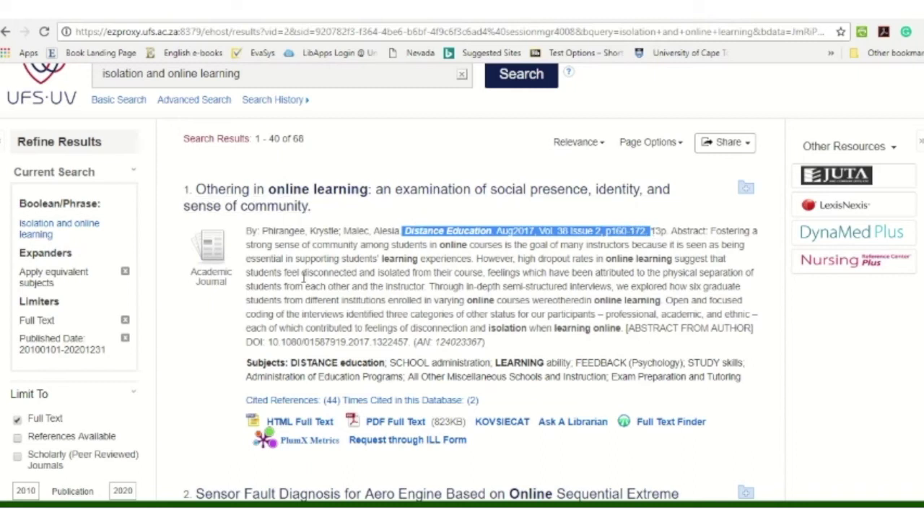
{"action": "left_click_drag", "start_coordinate": [263, 231], "coordinate": [668, 233]}
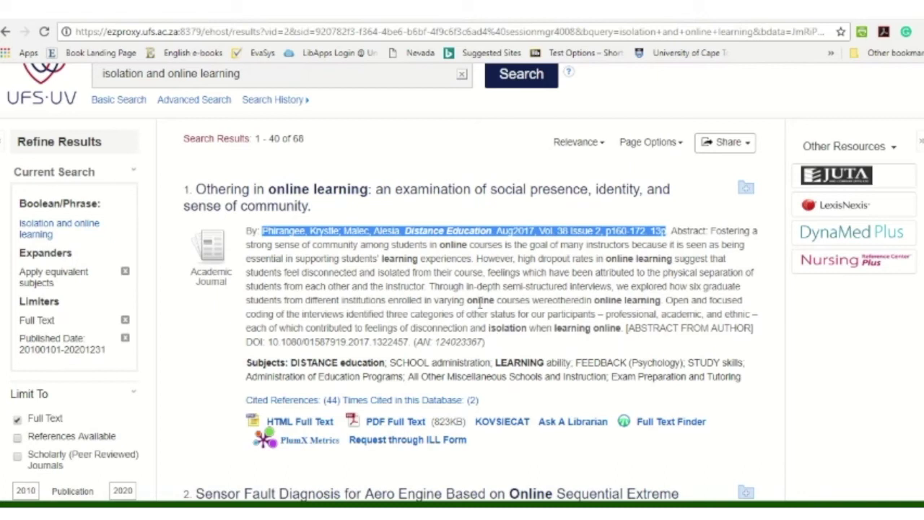
Open the PDF full text of 'Othering in online learning' and highlight its journal and DOI lines.
{"action": "left_click", "coordinate": [386, 424]}
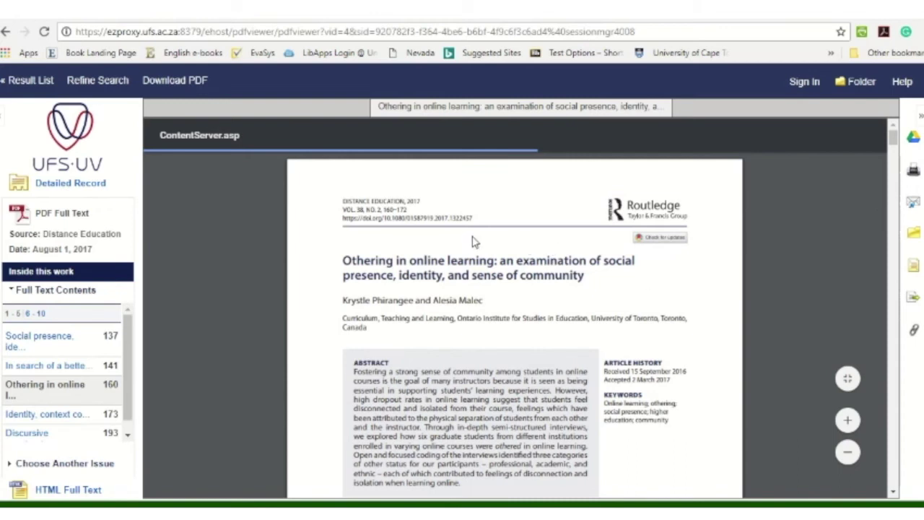
{"action": "scroll", "coordinate": [444, 273], "scroll_direction": "down", "scroll_amount": 1}
{"action": "scroll", "coordinate": [436, 258], "scroll_direction": "up", "scroll_amount": 1}
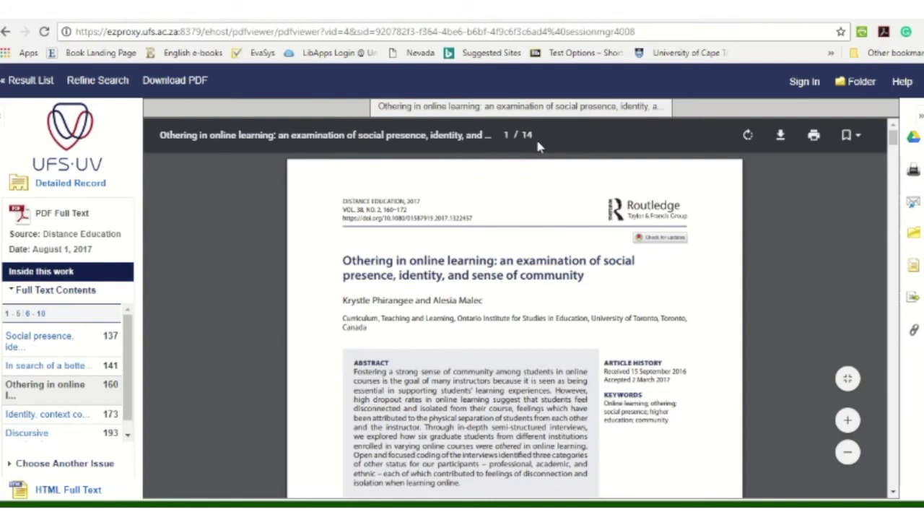
{"action": "left_click_drag", "start_coordinate": [343, 199], "coordinate": [494, 230]}
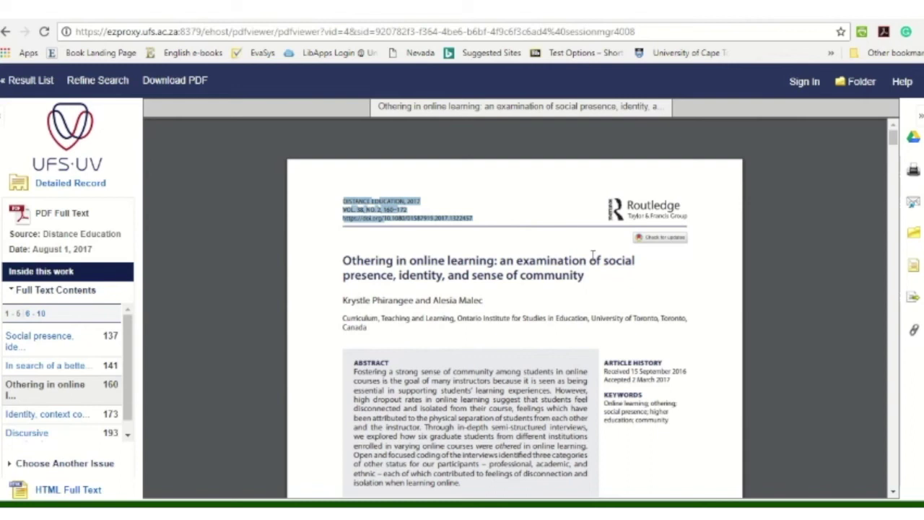
{"action": "scroll", "coordinate": [598, 248], "scroll_direction": "down", "scroll_amount": 2}
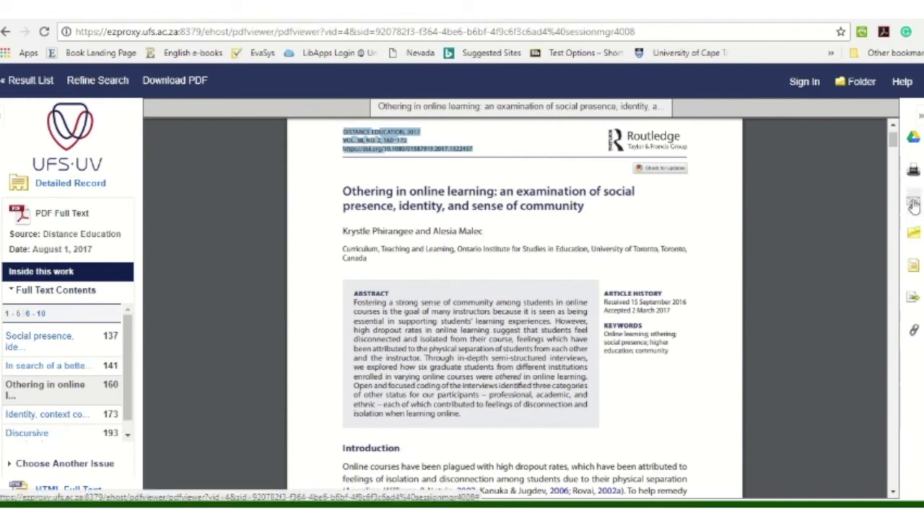
E-mail the article as plain text to the recipient's address with subject 'Journal Article'.
{"action": "left_click", "coordinate": [914, 205]}
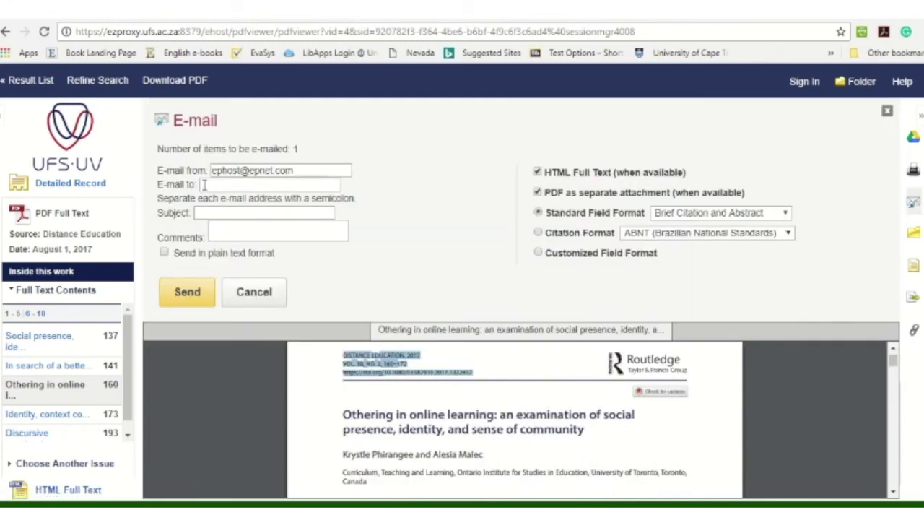
{"action": "left_click", "coordinate": [215, 213]}
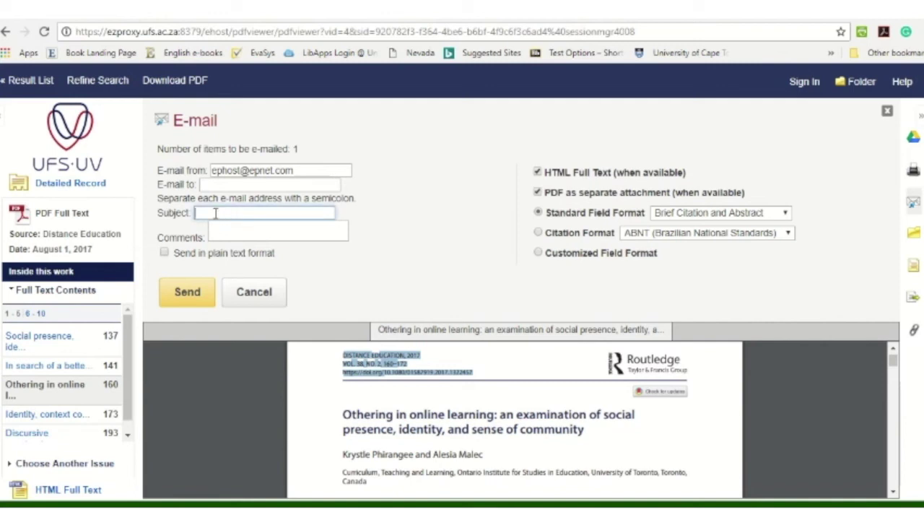
{"action": "left_click", "coordinate": [164, 252]}
{"action": "left_click", "coordinate": [226, 186]}
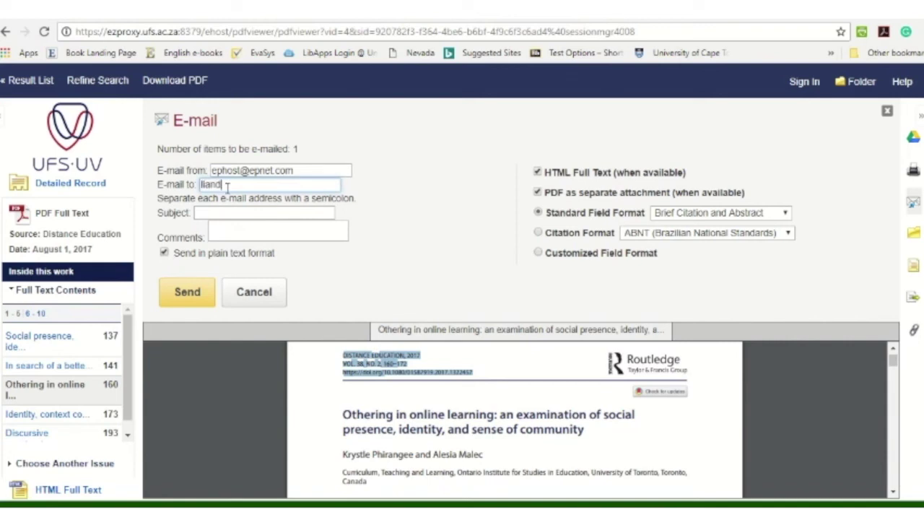
{"action": "left_click", "coordinate": [215, 213]}
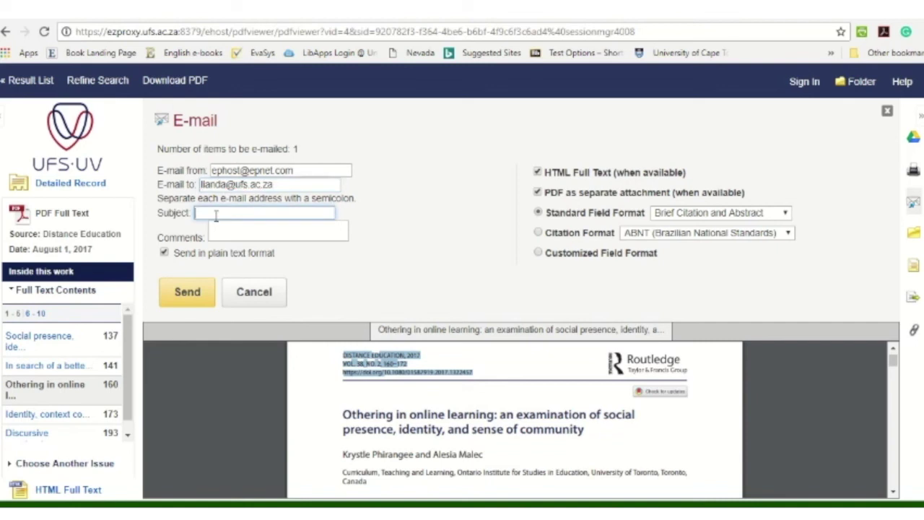
{"action": "type", "text": "Journal Article"}
{"action": "left_click", "coordinate": [185, 293]}
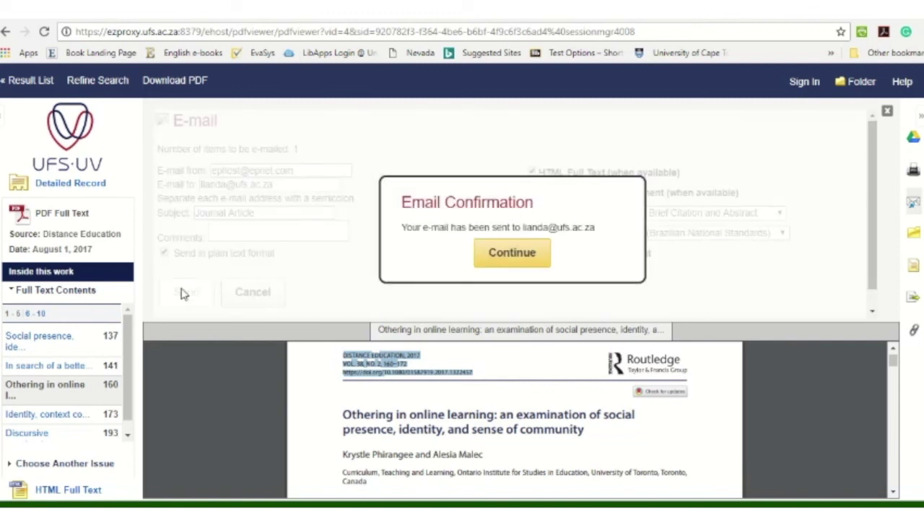
{"action": "left_click", "coordinate": [529, 254]}
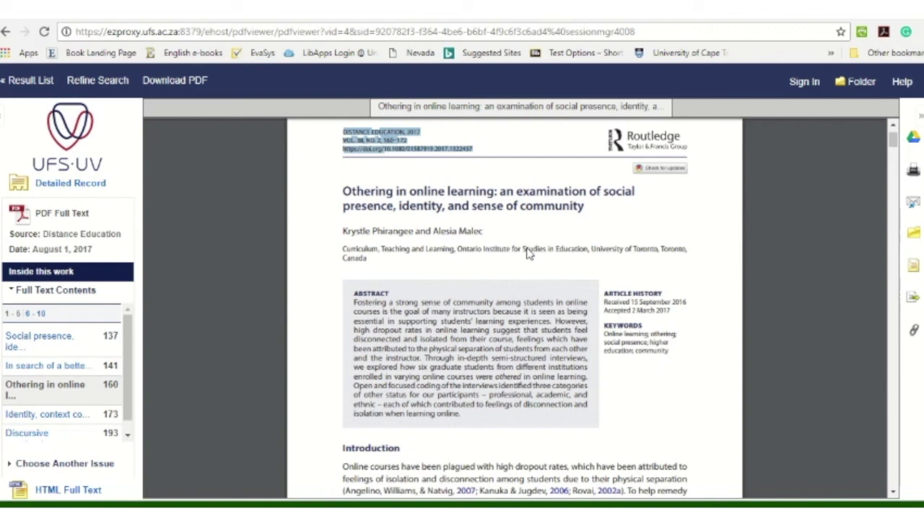
{"action": "mouse_move", "coordinate": [868, 160]}
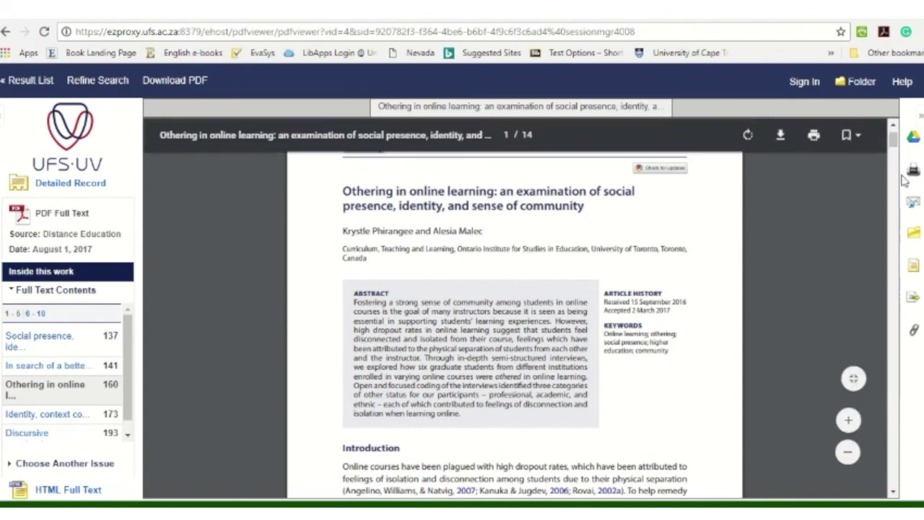
{"action": "left_click", "coordinate": [815, 136]}
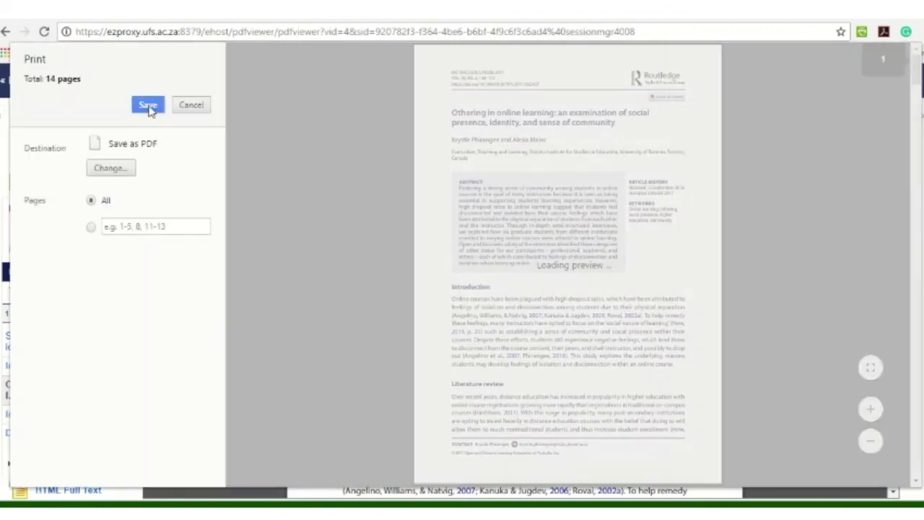
{"action": "left_click", "coordinate": [148, 106]}
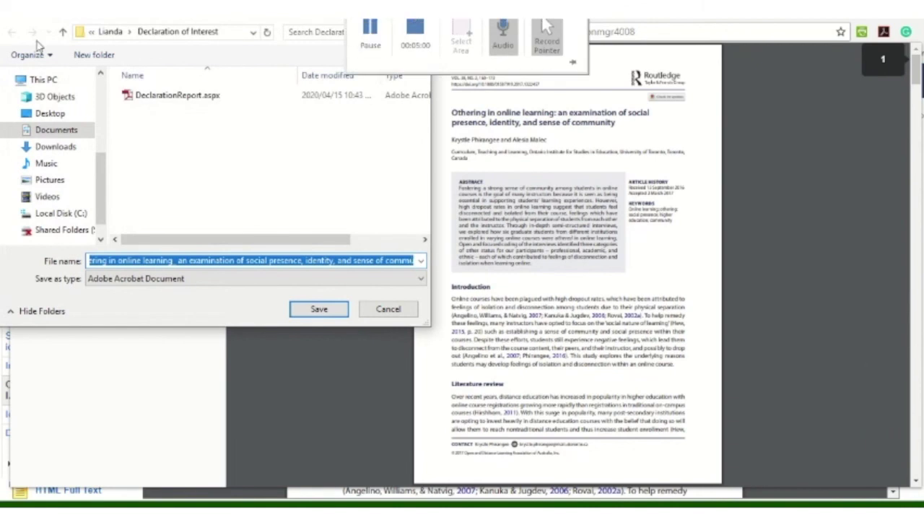
{"action": "key", "text": "Escape"}
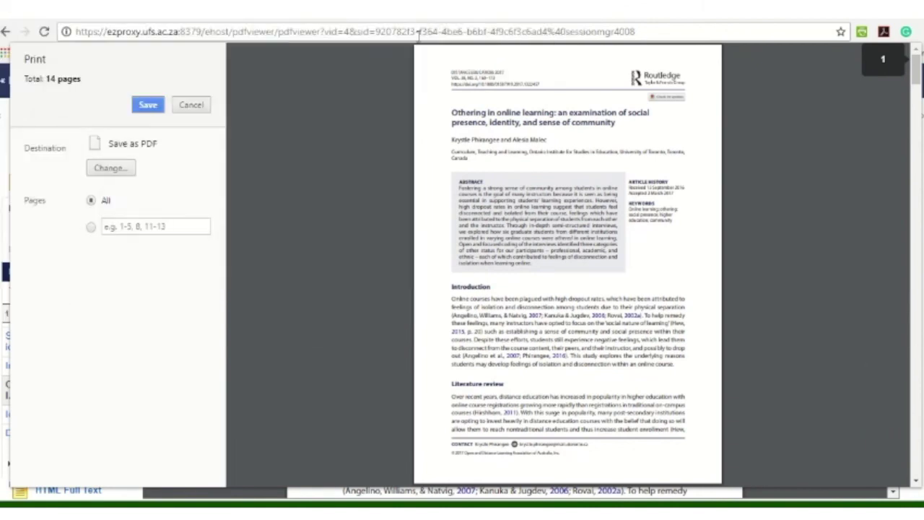
{"action": "left_click", "coordinate": [192, 105]}
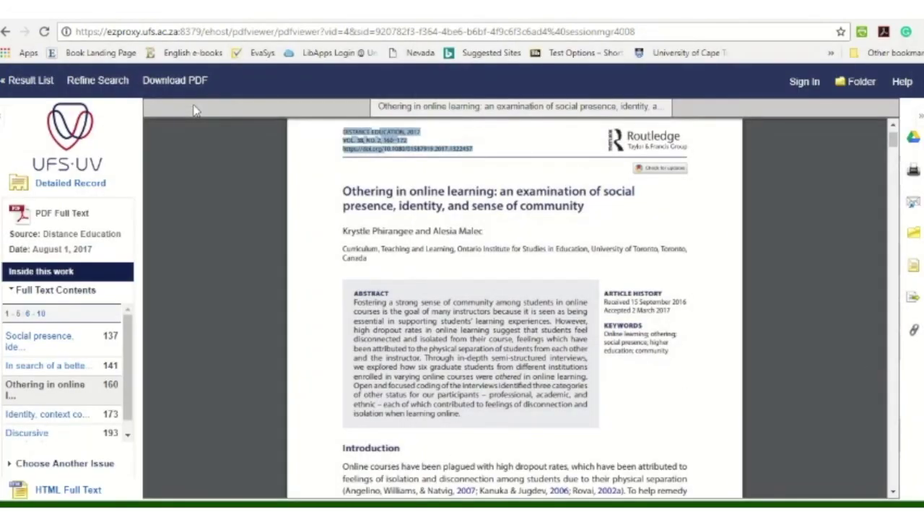